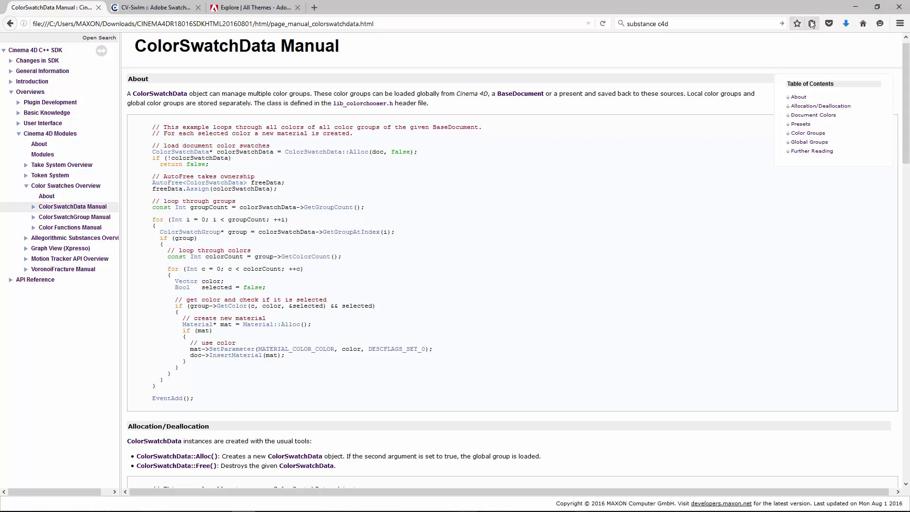
# Step: Minimize the browser to reveal Cinema 4D's Material Editor showing Mat.5's Color channel
pyautogui.click(855, 7)
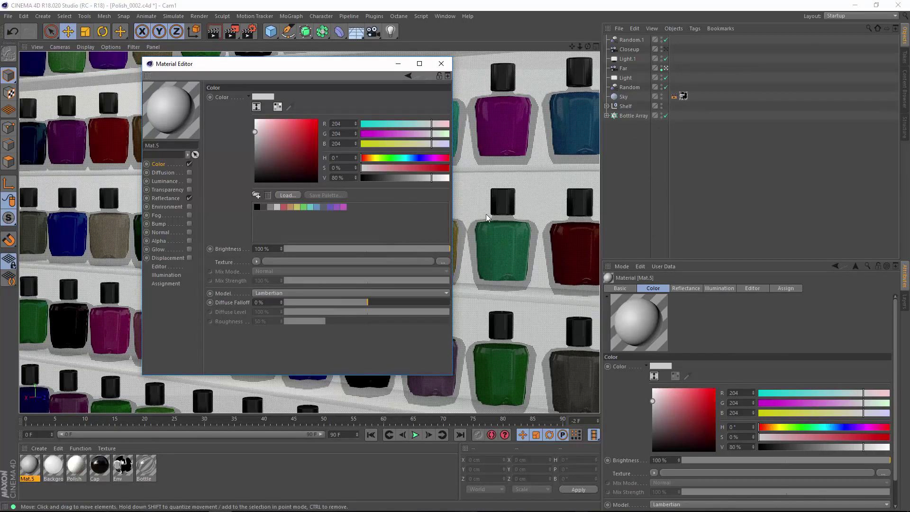
# Step: Look over the Plugins > CV-Swim Swatches submenu, then dismiss the menu
pyautogui.click(374, 16)
pyautogui.moveTo(380, 64)
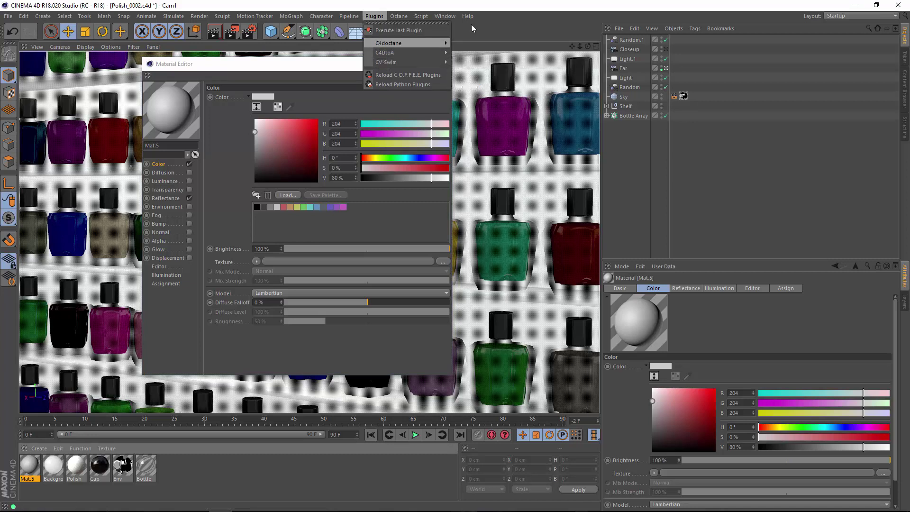
pyautogui.press('Escape')
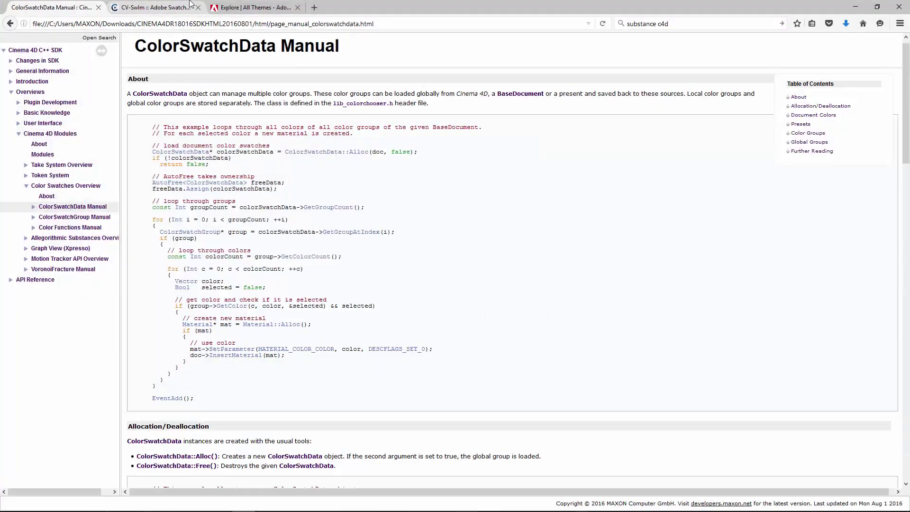
# Step: Show the Cineversity 'Adobe Swatch Importer Version 2: Overview' tutorial, then switch windows
pyautogui.hotkey('ctrl', 'Tab')
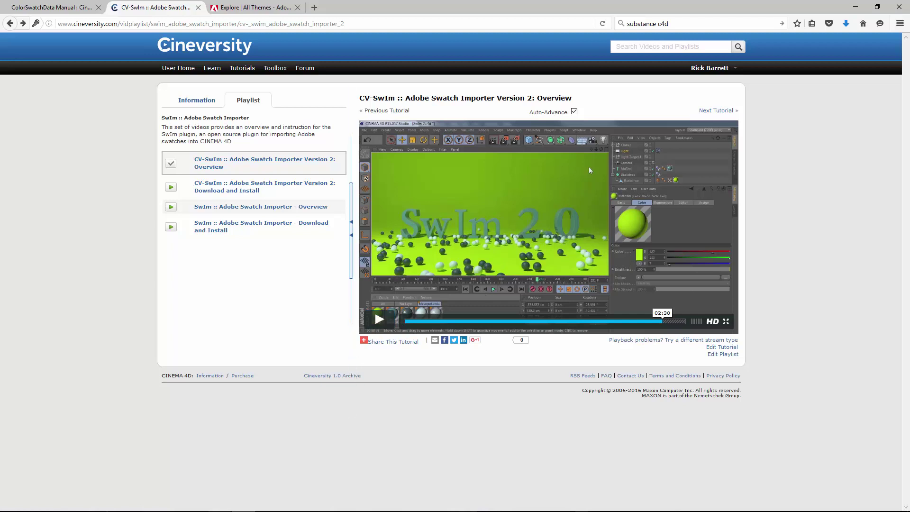
pyautogui.click(221, 433)
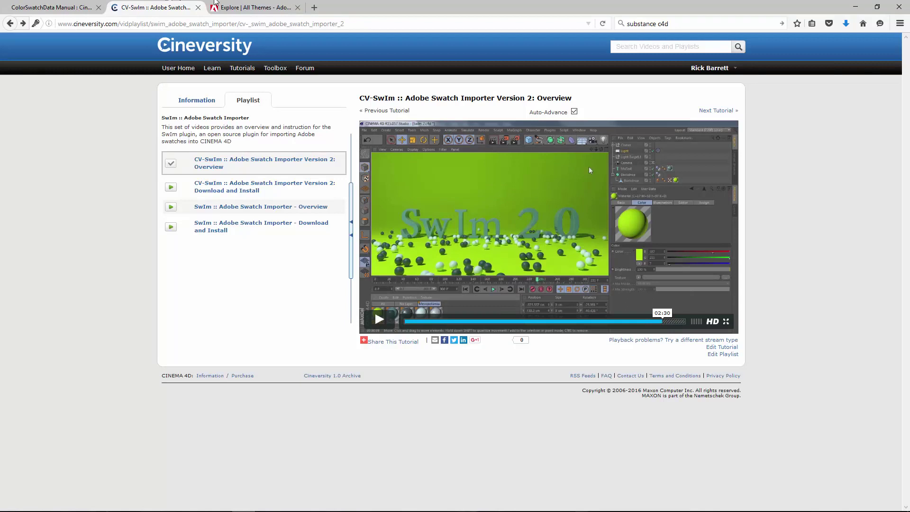
# Step: Save My Color Theme to the Color Schemes library, then switch to Illustrator
pyautogui.click(252, 8)
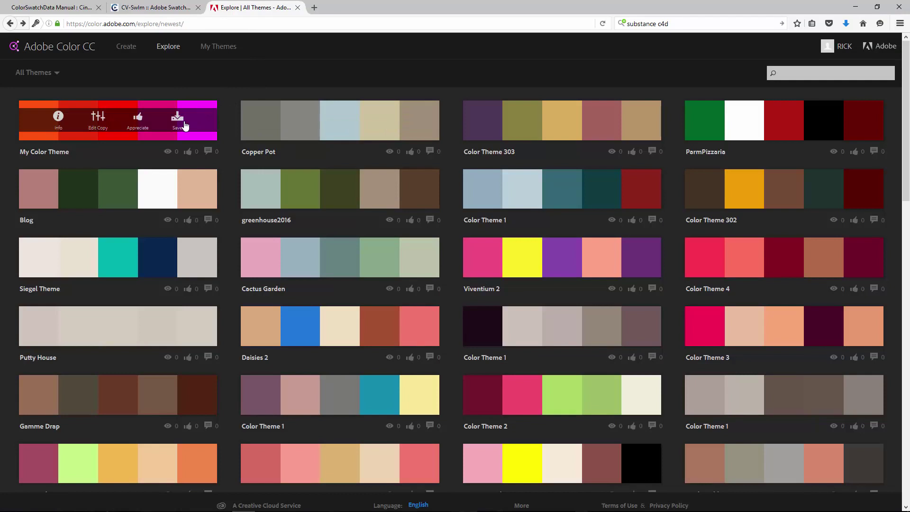
pyautogui.click(179, 123)
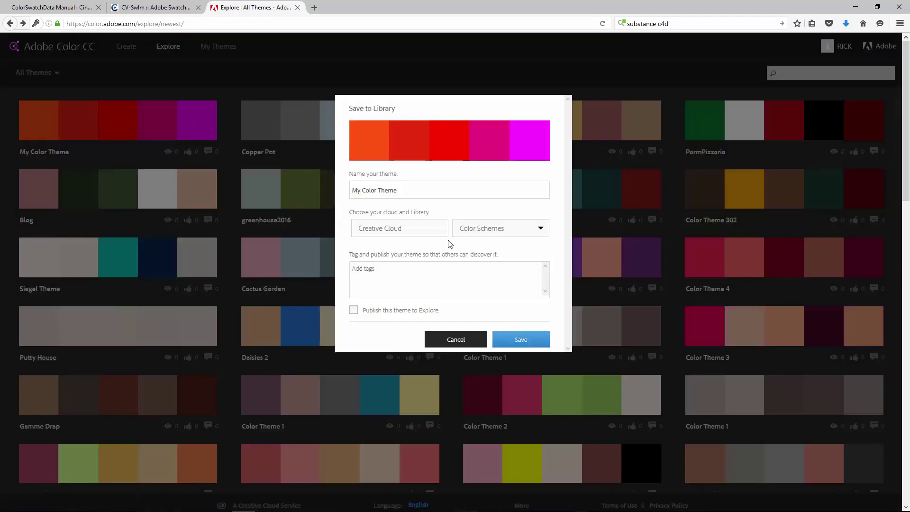
pyautogui.click(522, 337)
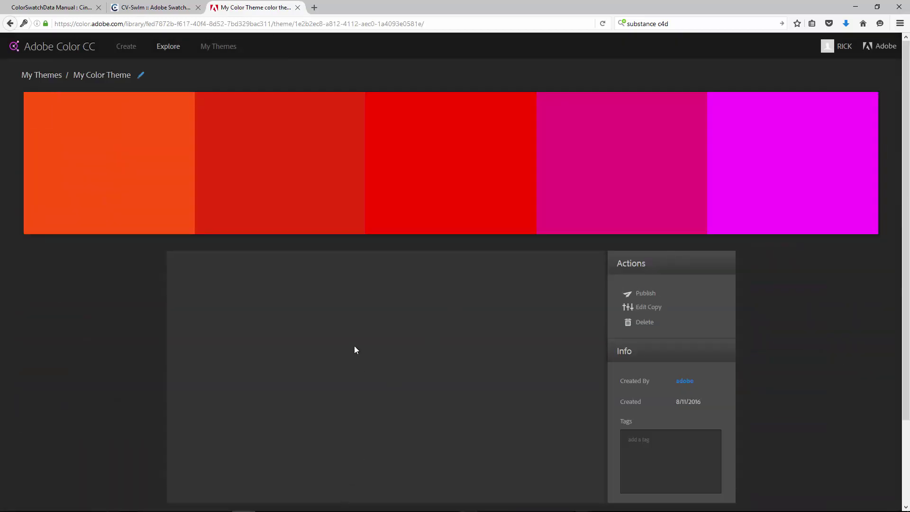
pyautogui.click(338, 479)
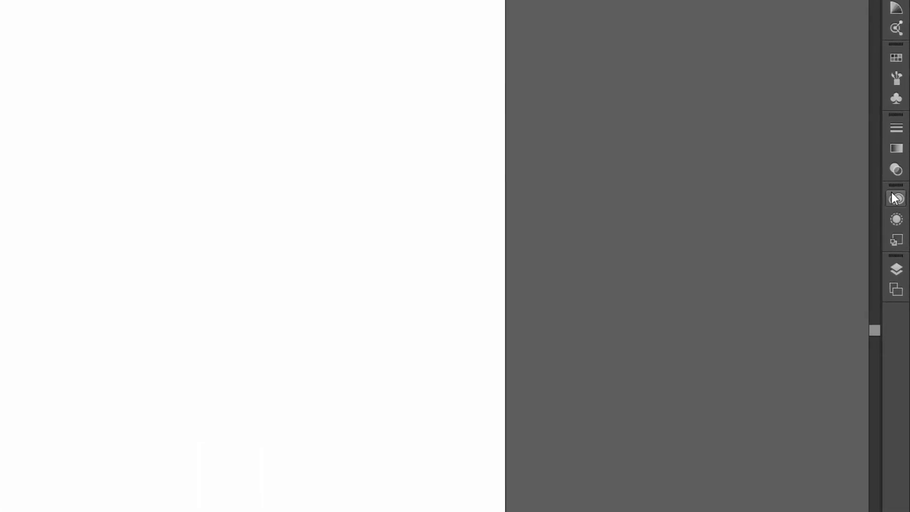
# Step: Show the Libraries panel's colour themes as a floating panel alongside Swatches
pyautogui.click(899, 186)
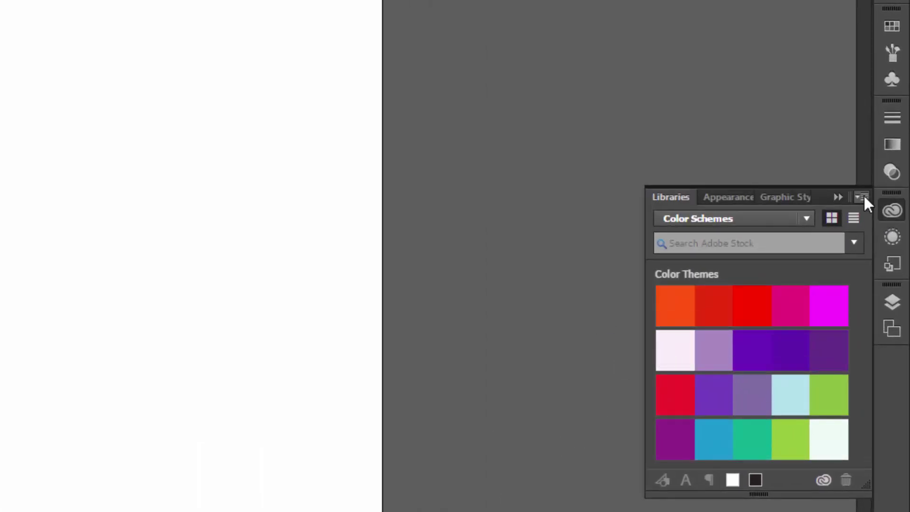
pyautogui.moveTo(666, 199); pyautogui.dragTo(278, 211)
pyautogui.click(892, 26)
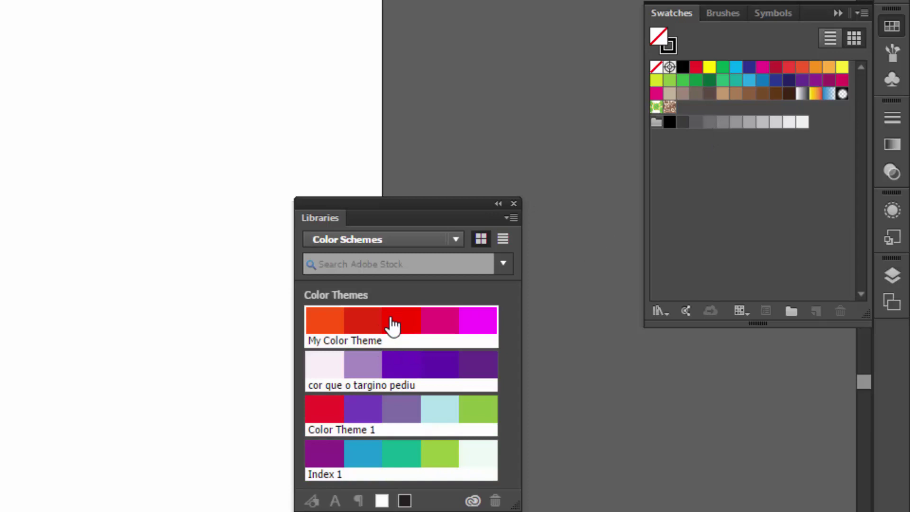
# Step: Add My Color Theme and the other three Color Schemes themes to Swatches
pyautogui.moveTo(393, 325)
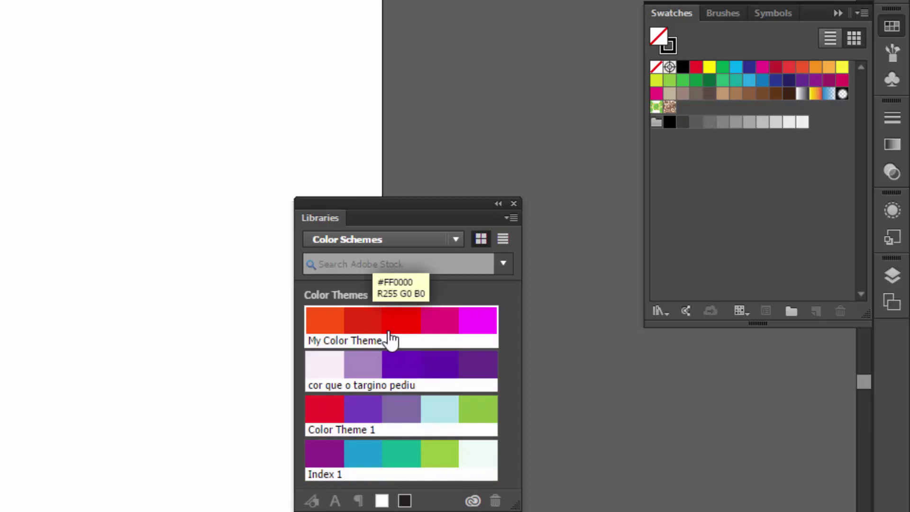
pyautogui.rightClick(387, 332)
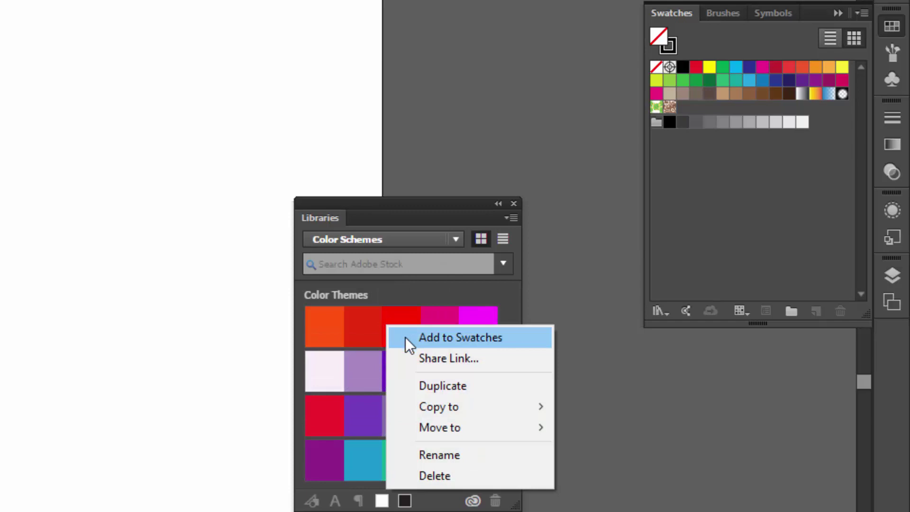
pyautogui.click(405, 336)
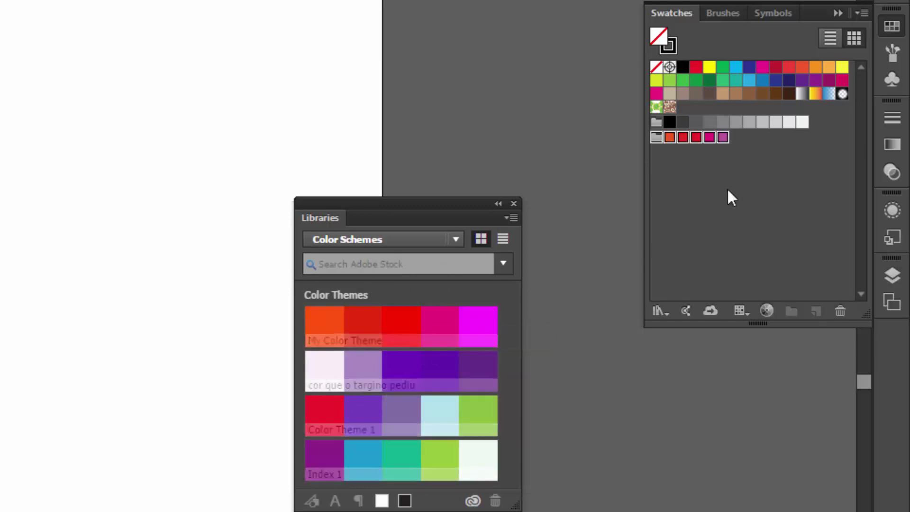
pyautogui.rightClick(439, 375)
pyautogui.click(493, 377)
pyautogui.rightClick(345, 406)
pyautogui.click(409, 415)
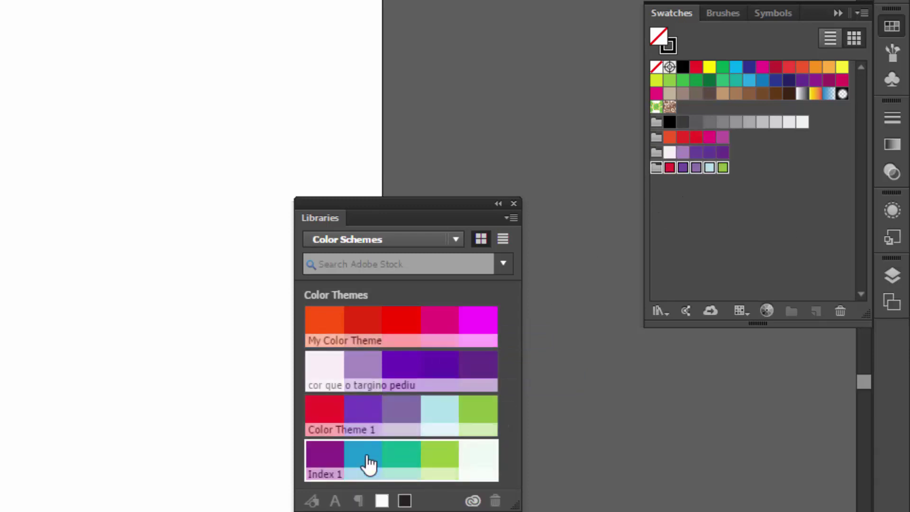
pyautogui.rightClick(367, 458)
pyautogui.click(413, 464)
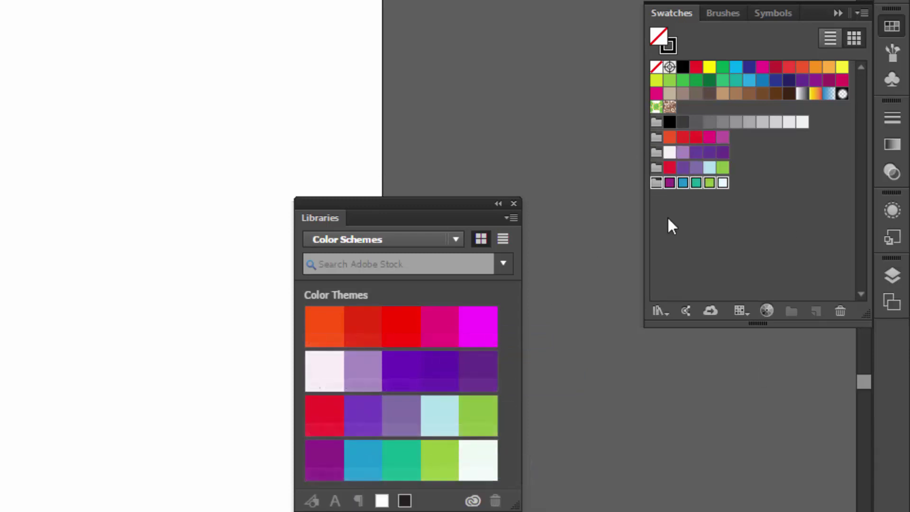
# Step: Save the swatch library as adobeColors.ase on the Desktop, replacing the existing file
pyautogui.click(861, 11)
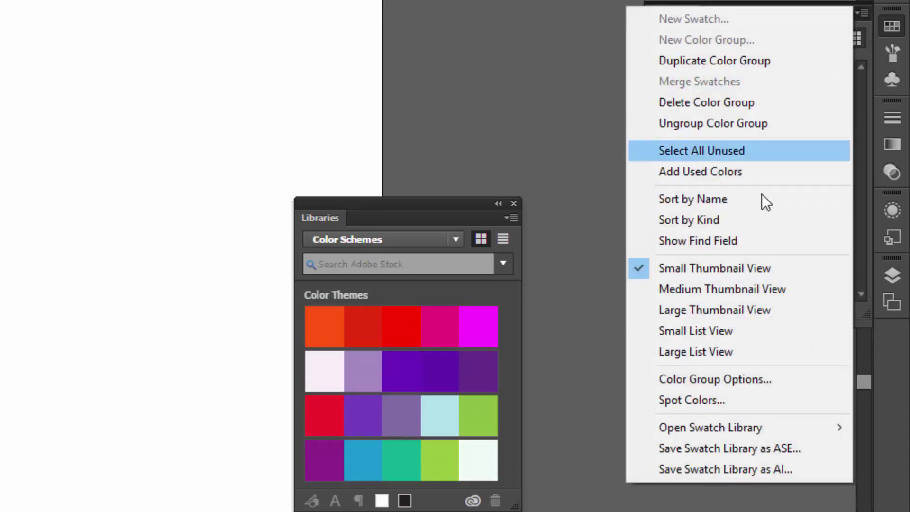
pyautogui.click(697, 448)
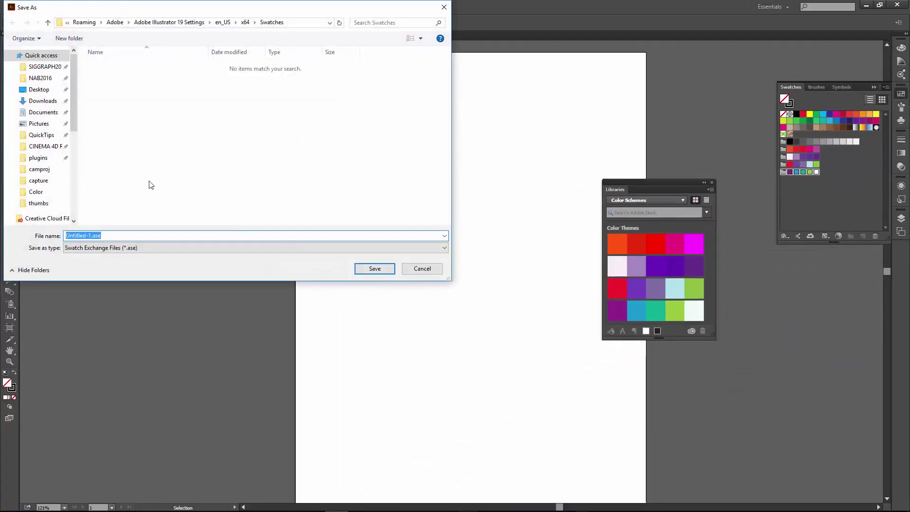
pyautogui.click(39, 89)
pyautogui.doubleClick(161, 86)
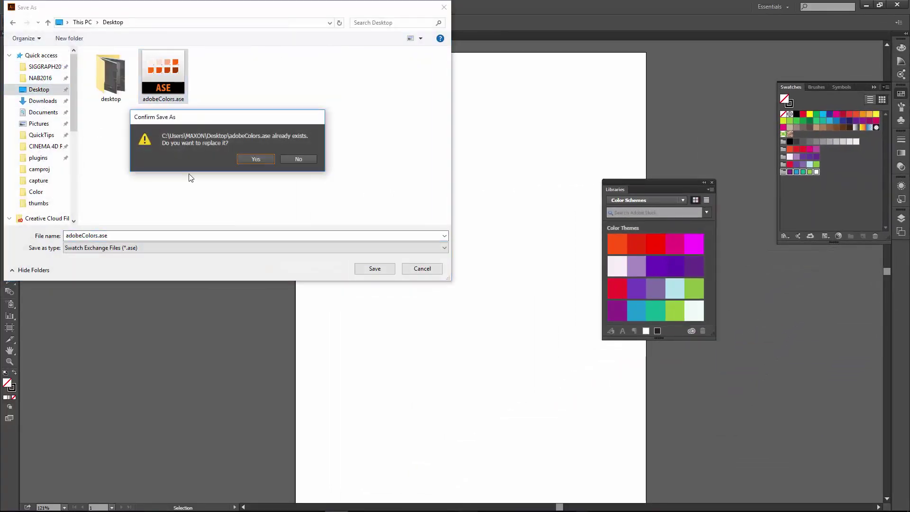
pyautogui.click(271, 159)
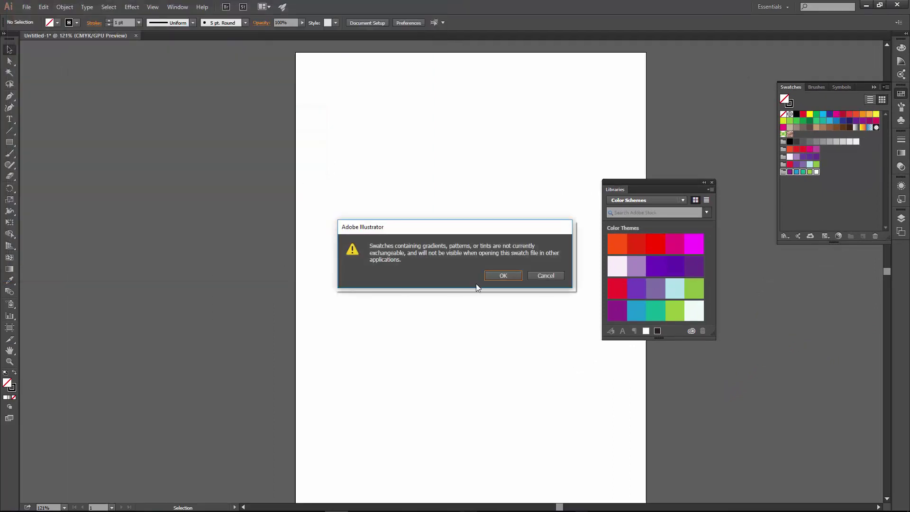
pyautogui.click(493, 278)
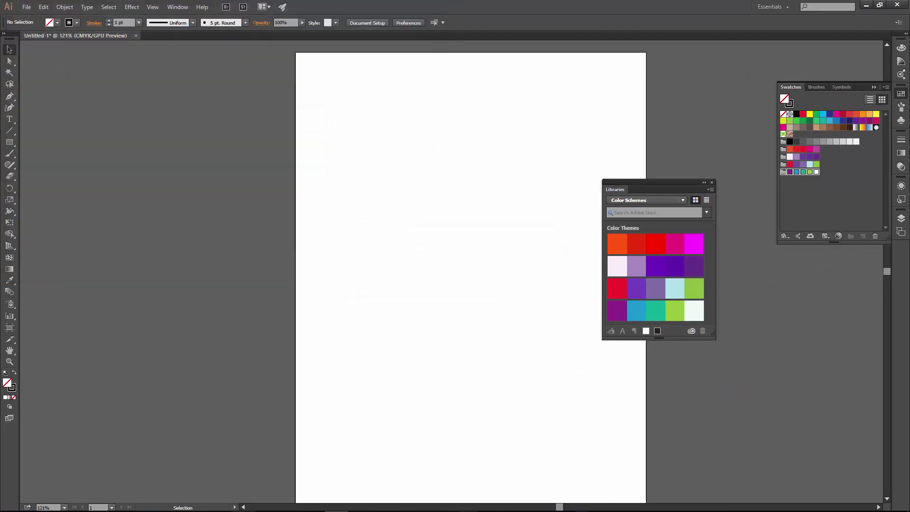
# Step: Merge adobeColors.ase into the Cinema 4D scene, updating Quick Storage / Color Swatches
pyautogui.click(865, 5)
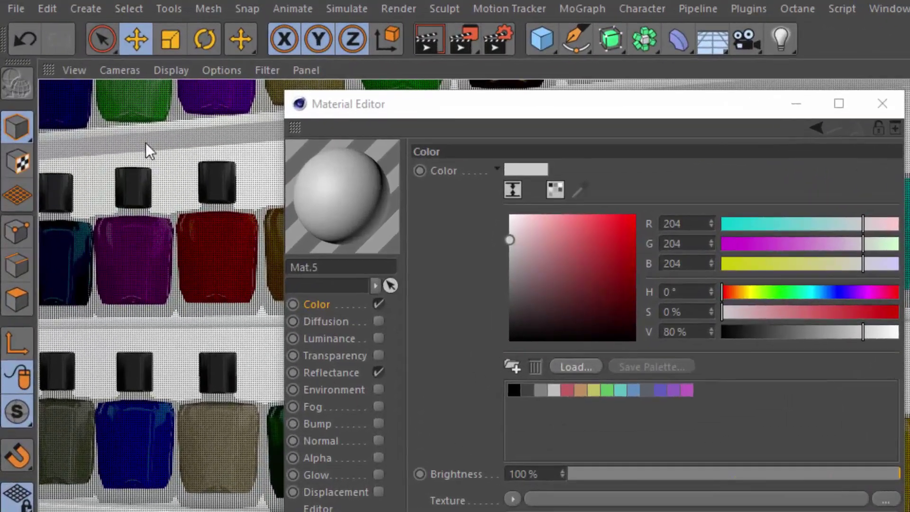
pyautogui.click(19, 10)
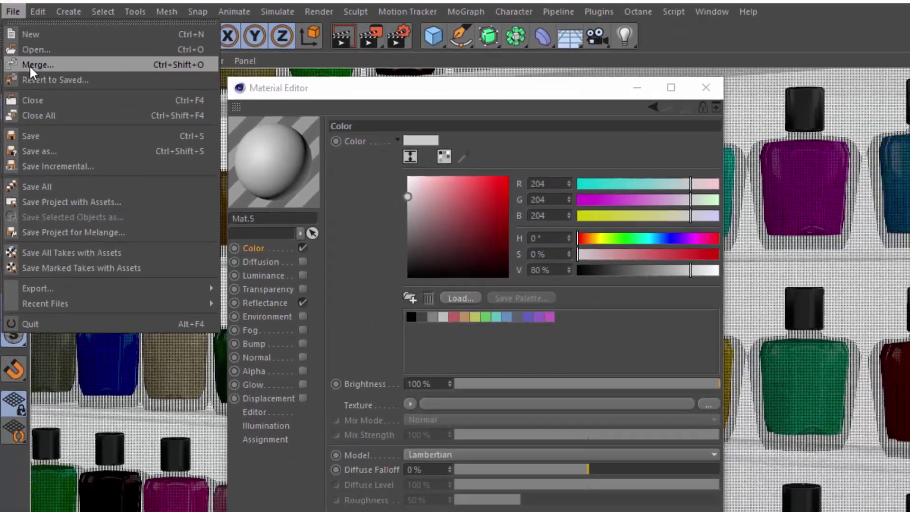
pyautogui.click(38, 76)
pyautogui.click(385, 108)
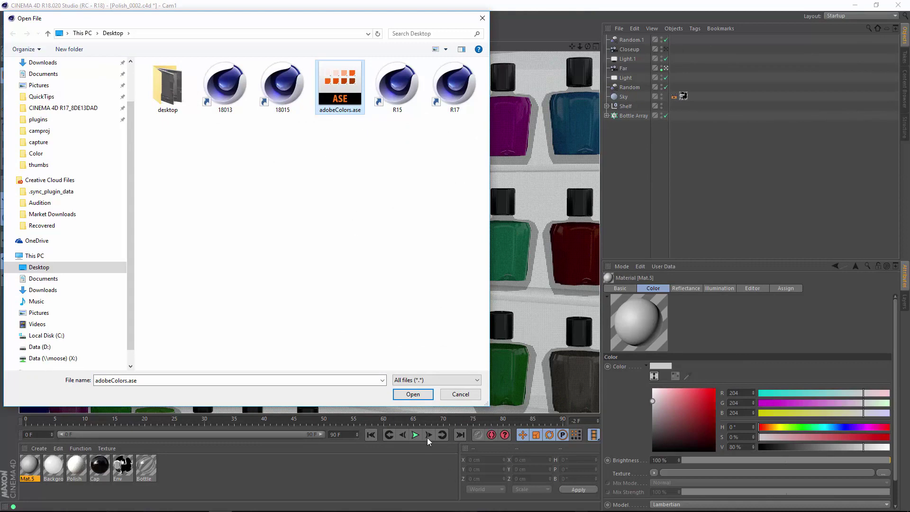
pyautogui.click(413, 394)
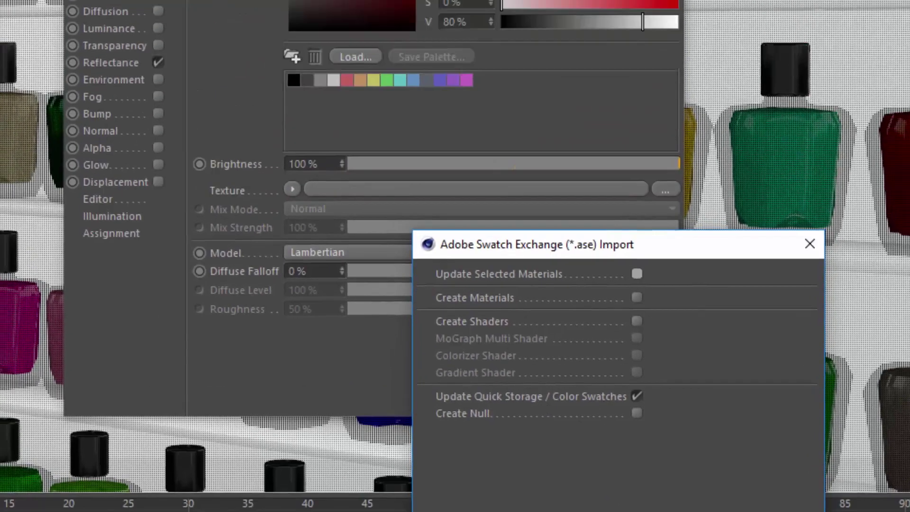
pyautogui.click(553, 494)
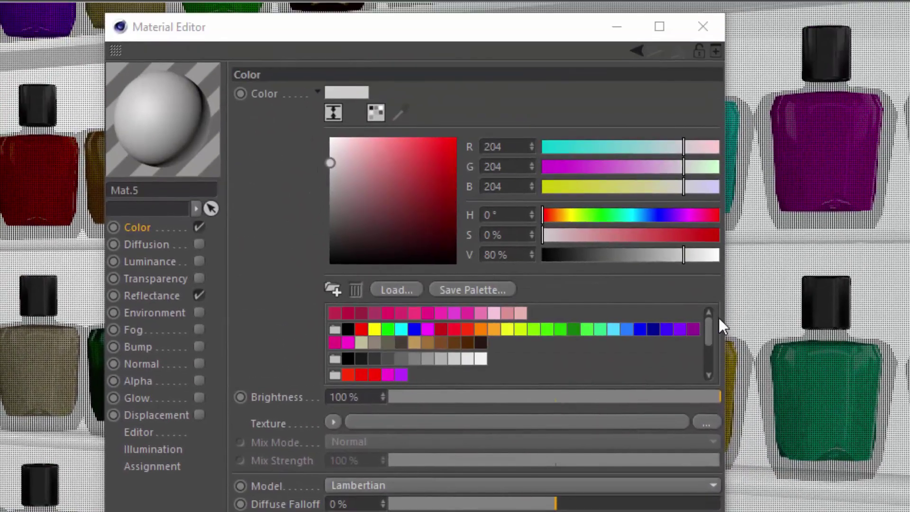
# Step: Select the imported adobeColors swatch group in the palette and bring up the CV-Swim plugin submenu
pyautogui.moveTo(707, 322)
pyautogui.mouseDown()
pyautogui.moveTo(710, 359)
pyautogui.moveTo(710, 315)
pyautogui.mouseUp()
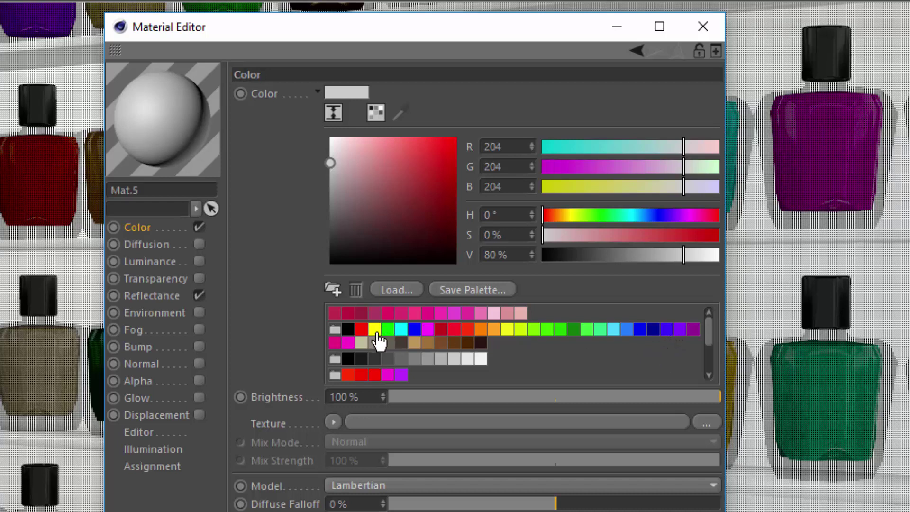
pyautogui.click(336, 329)
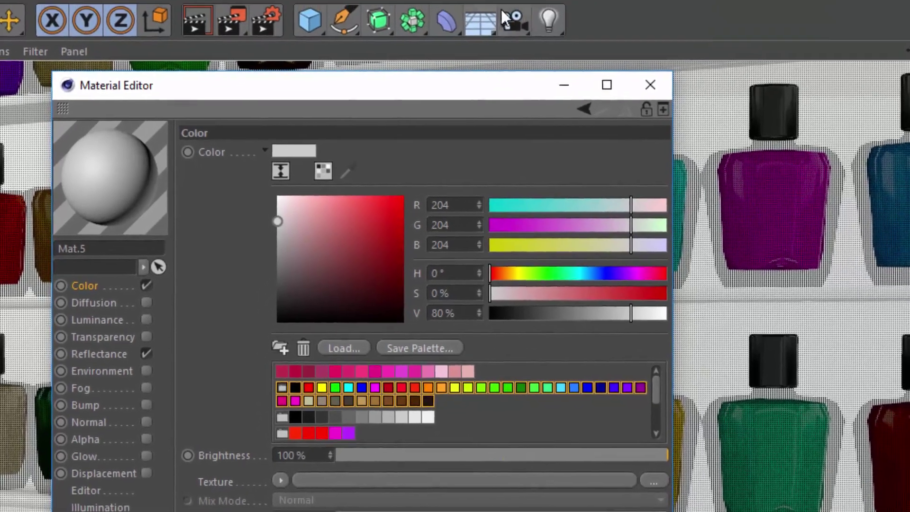
pyautogui.click(503, 8)
pyautogui.moveTo(522, 87)
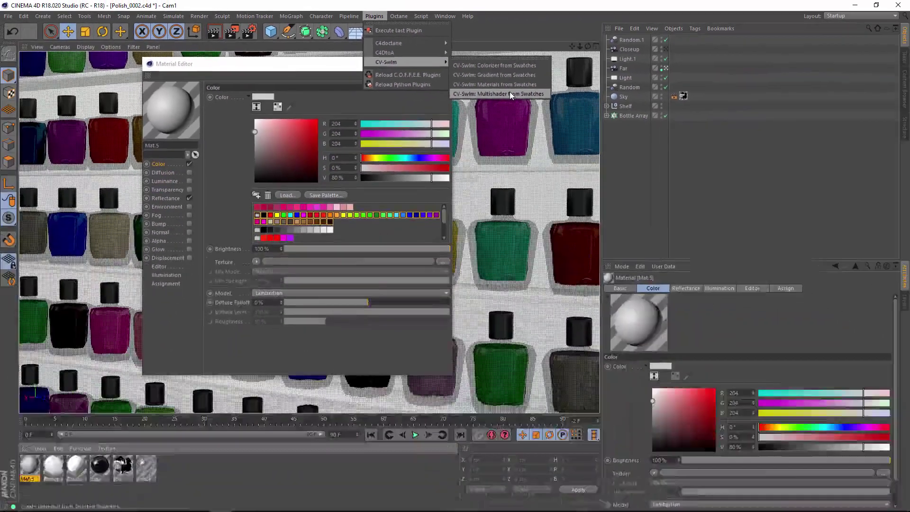
# Step: Create a Multi Shader material from the selected swatches and review its 38+ colour textures
pyautogui.click(745, 156)
pyautogui.click(35, 481)
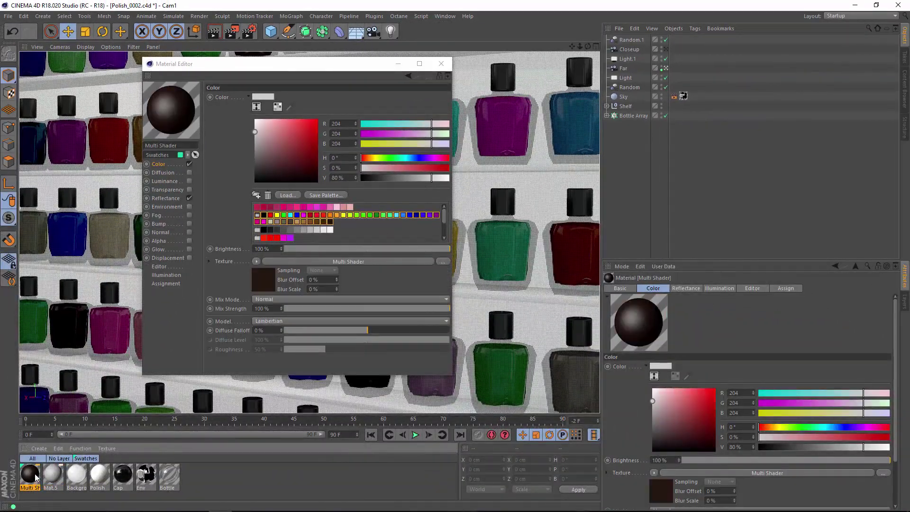
pyautogui.click(317, 261)
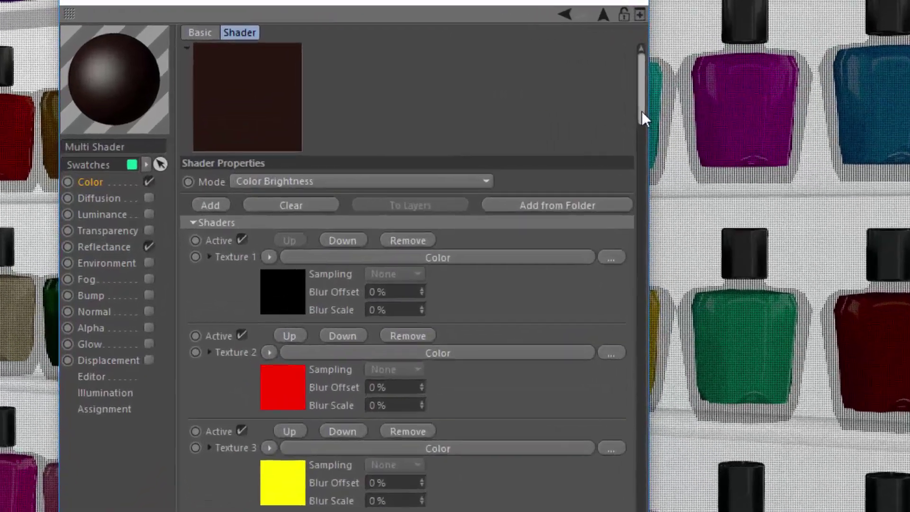
pyautogui.moveTo(532, 122); pyautogui.dragTo(522, 259)
pyautogui.moveTo(648, 316); pyautogui.dragTo(635, 511)
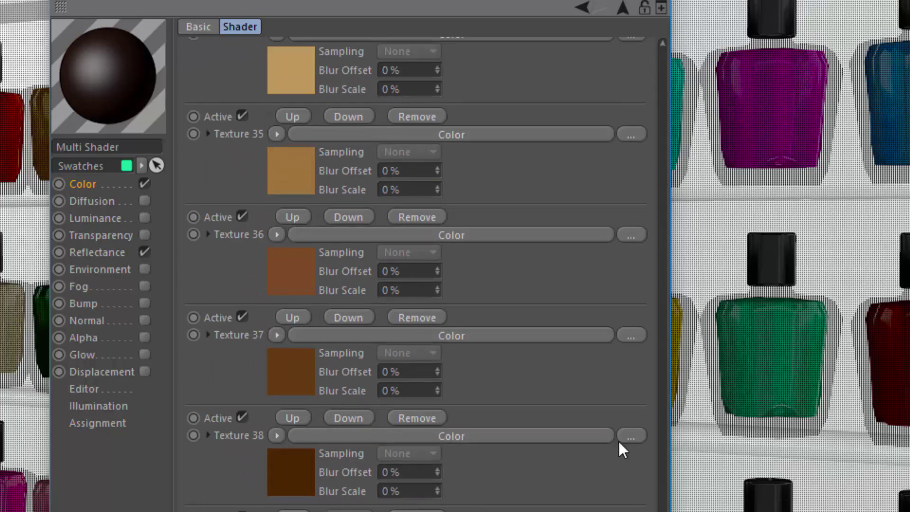
# Step: Copy the Multi Shader from the new material's Color channel texture
pyautogui.click(621, 8)
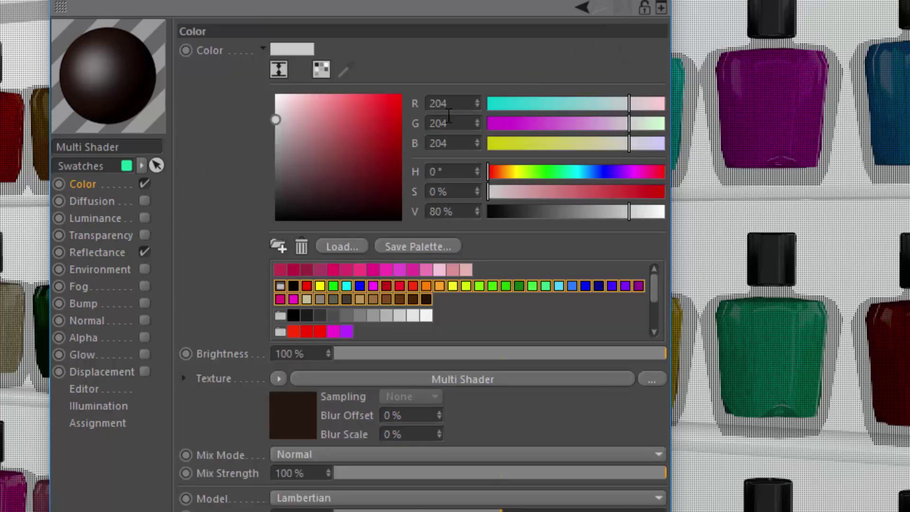
pyautogui.click(281, 379)
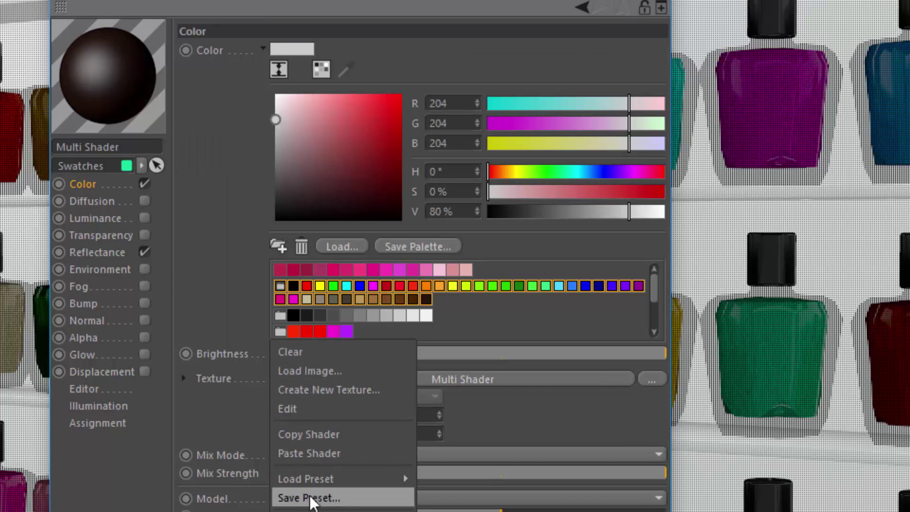
pyautogui.click(308, 437)
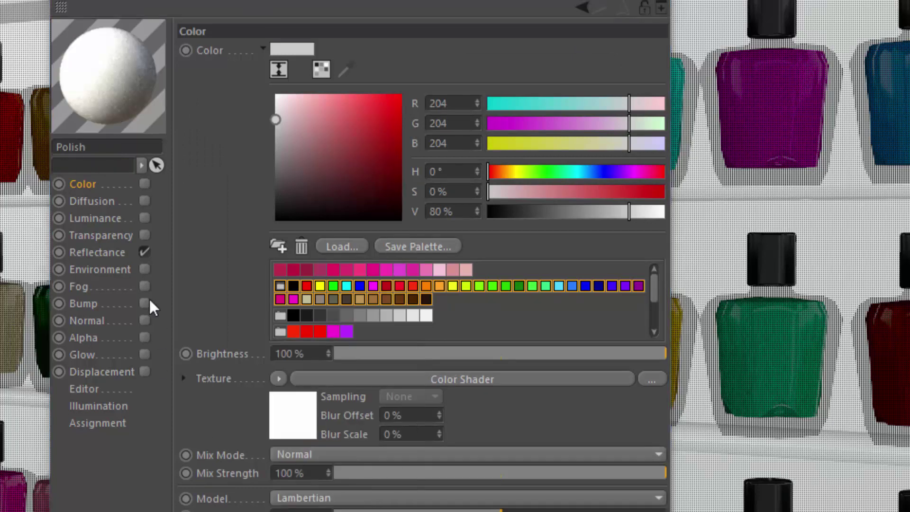
# Step: Paste the Multi Shader into the Polish material's Reflectance Layer 1 colour texture
pyautogui.click(101, 251)
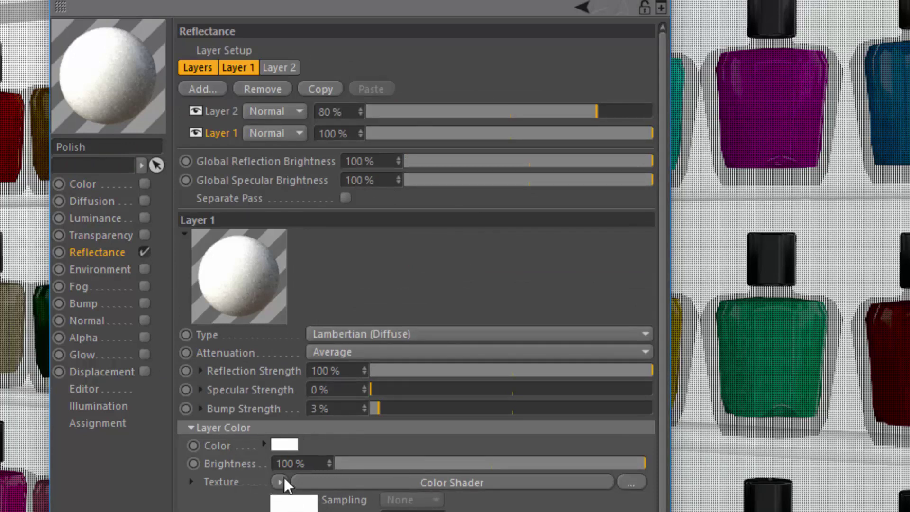
pyautogui.click(283, 479)
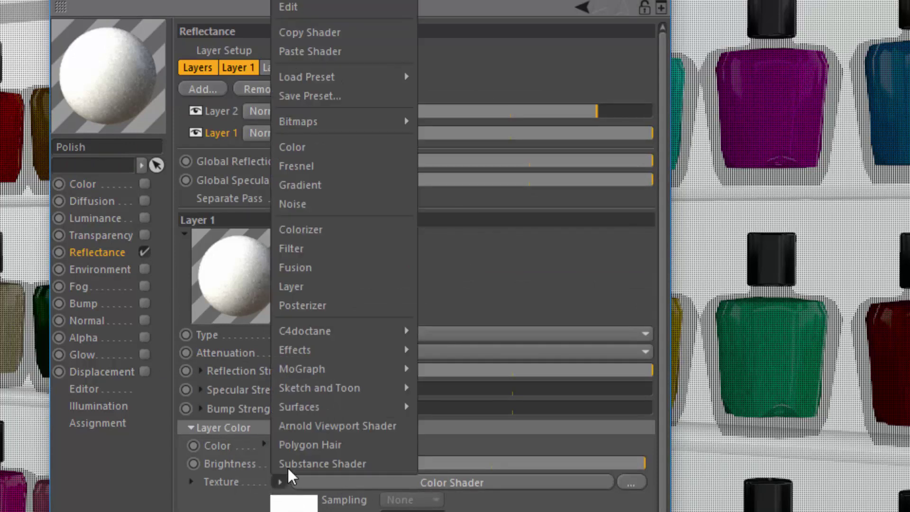
pyautogui.click(294, 51)
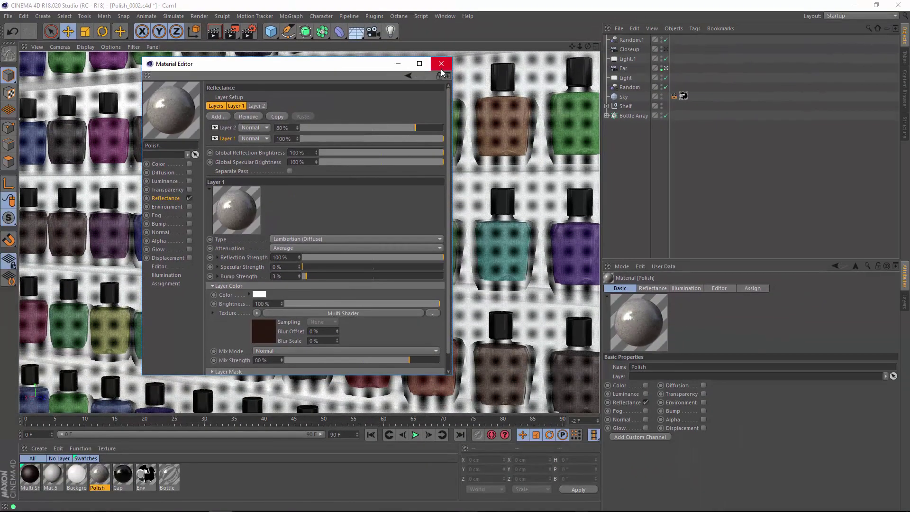
# Step: Close the Material Editor to reveal the shelf of bottles in their varied swatch colours
pyautogui.click(441, 69)
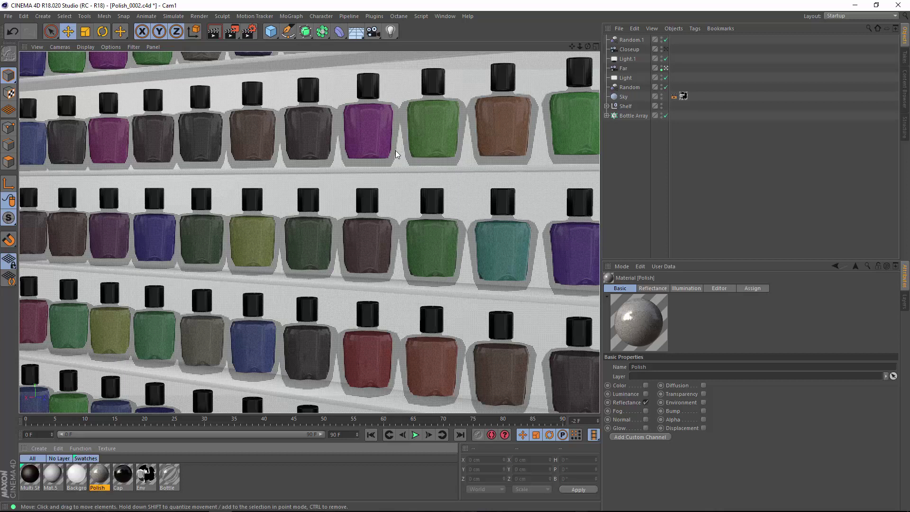
pyautogui.click(374, 17)
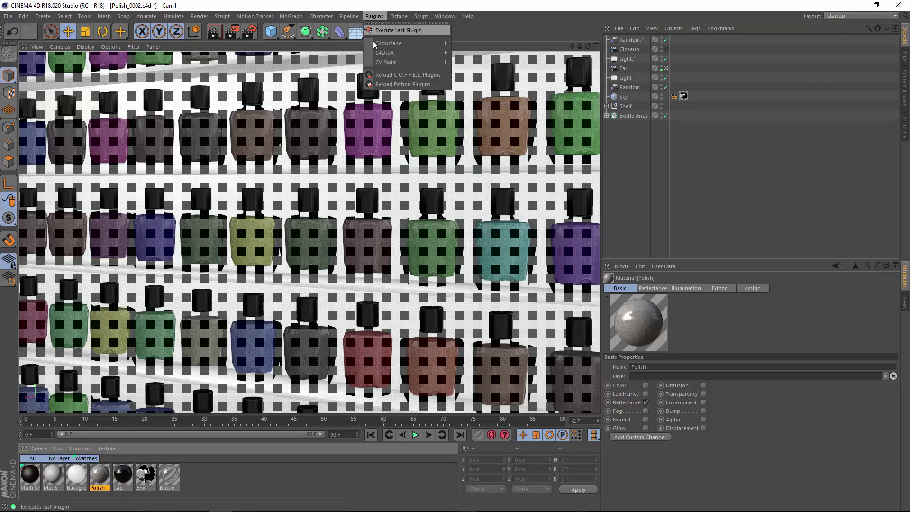
pyautogui.moveTo(384, 65)
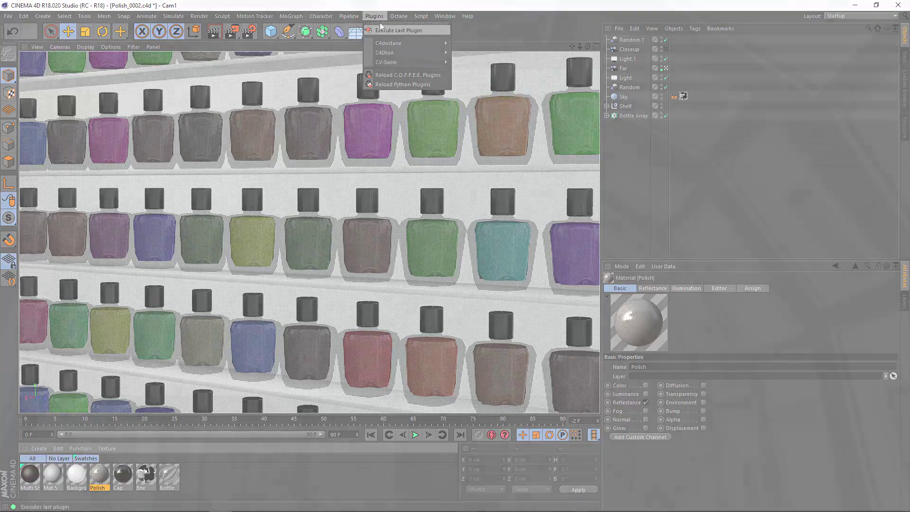